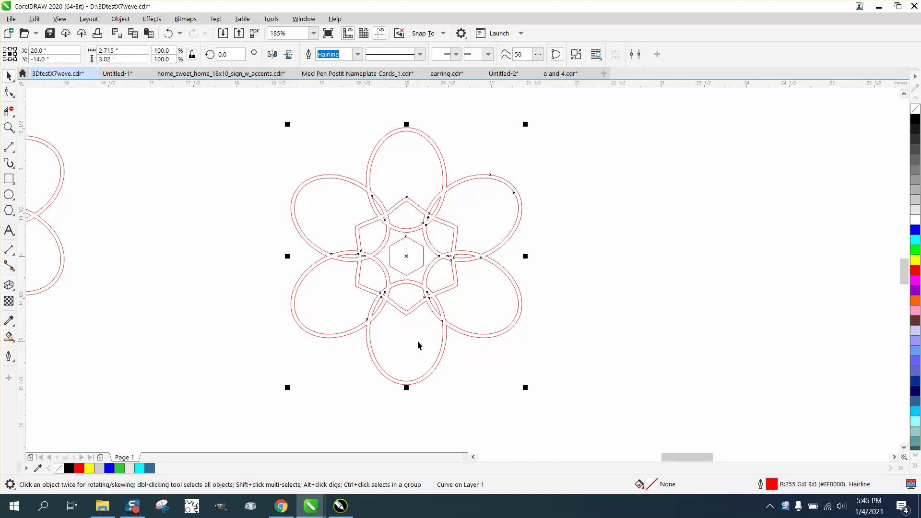
Step: Measure the vertical distance from the bottom petal's upper inner edge to the top petal's inner edge, and remove the dimension line
click(14, 253)
click(39, 247)
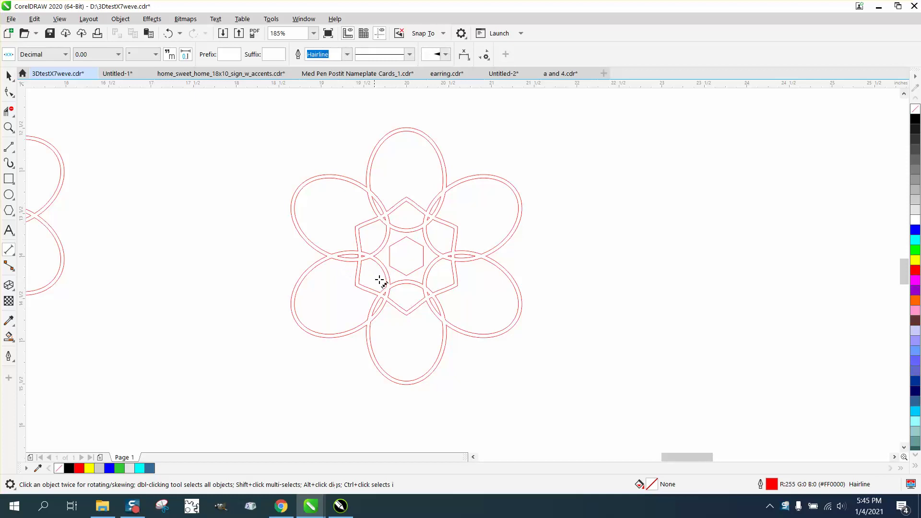
drag(405, 284, 406, 131)
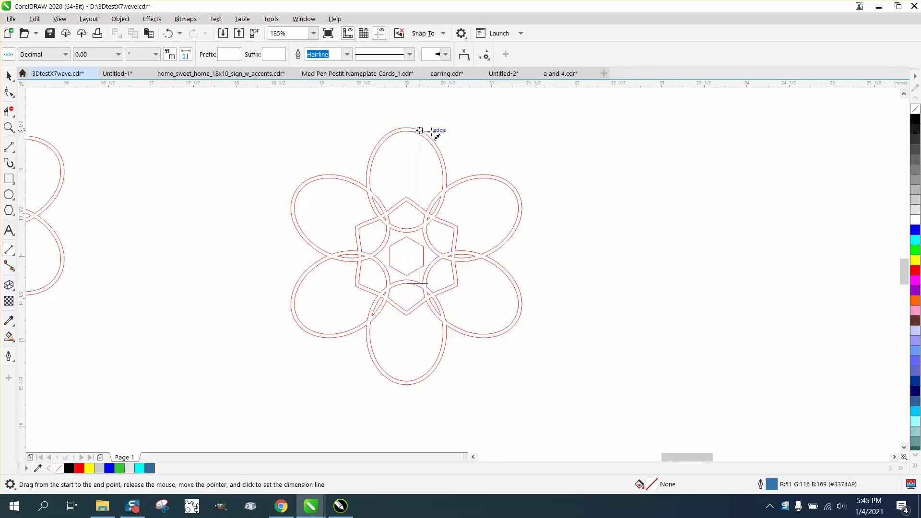
click(580, 140)
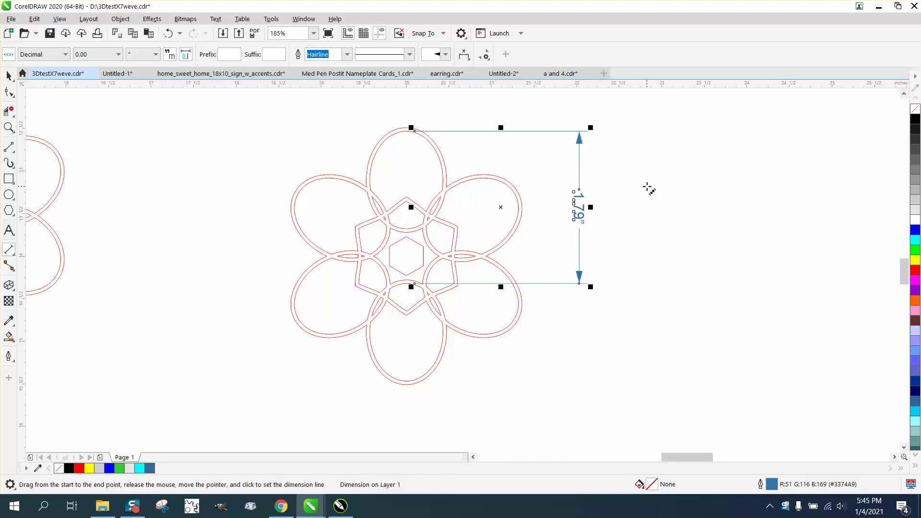
key(Delete)
Step: Set the document's nudge distance to 1.79 inches
click(8, 75)
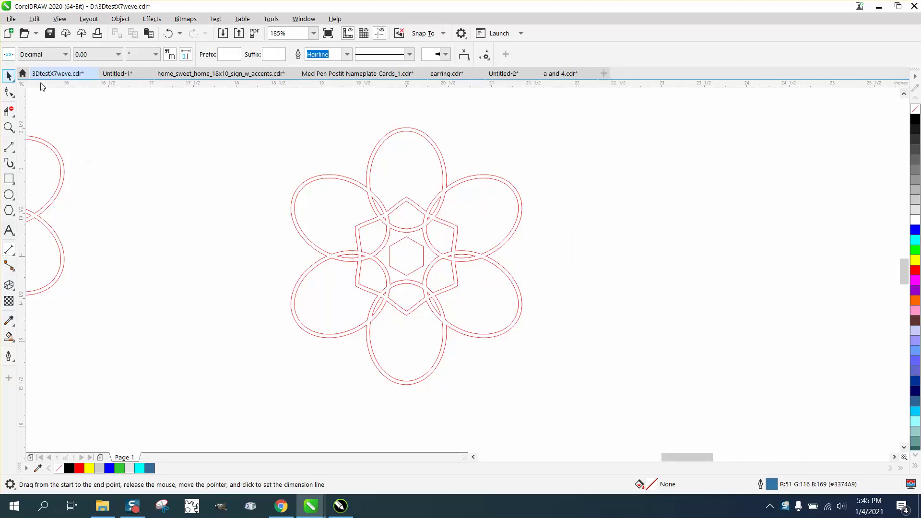
click(368, 53)
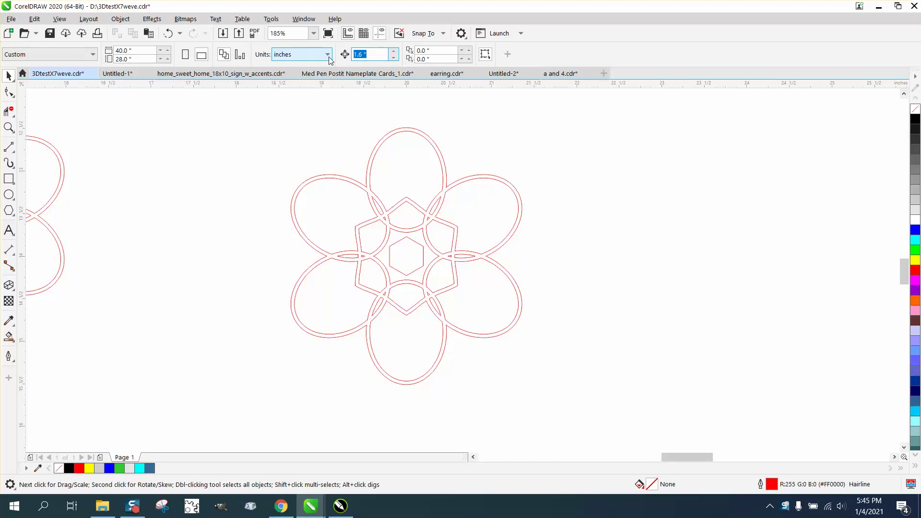
text(1.79)
key(Return)
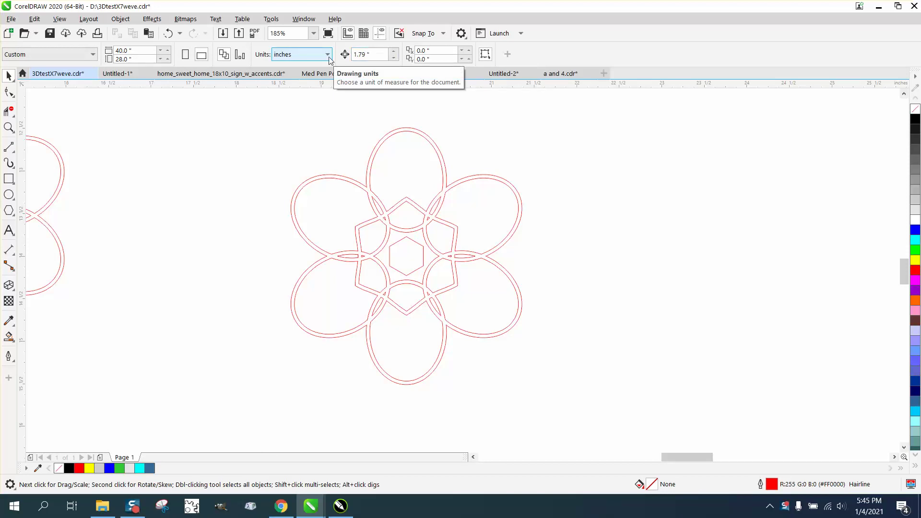
Step: Place a duplicate of the flower 1.79 inches directly below the original so that their petals overlap
double_click(447, 180)
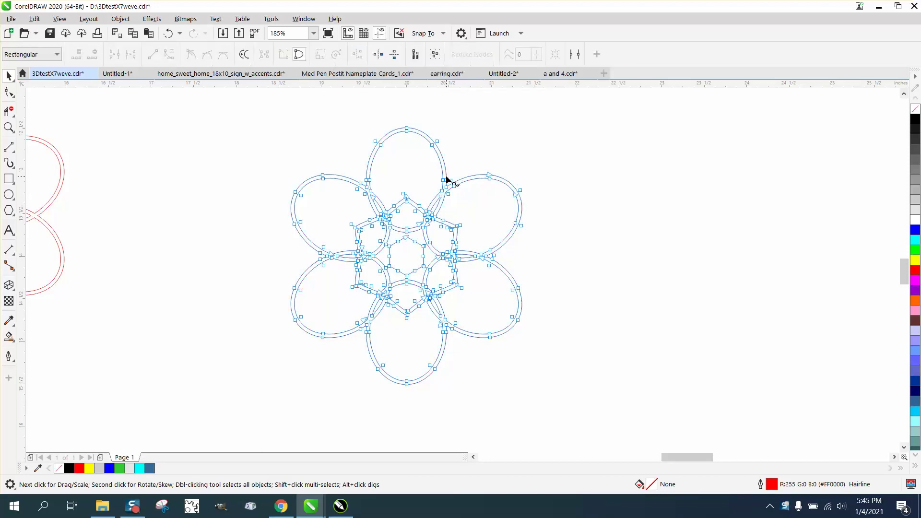
click(9, 76)
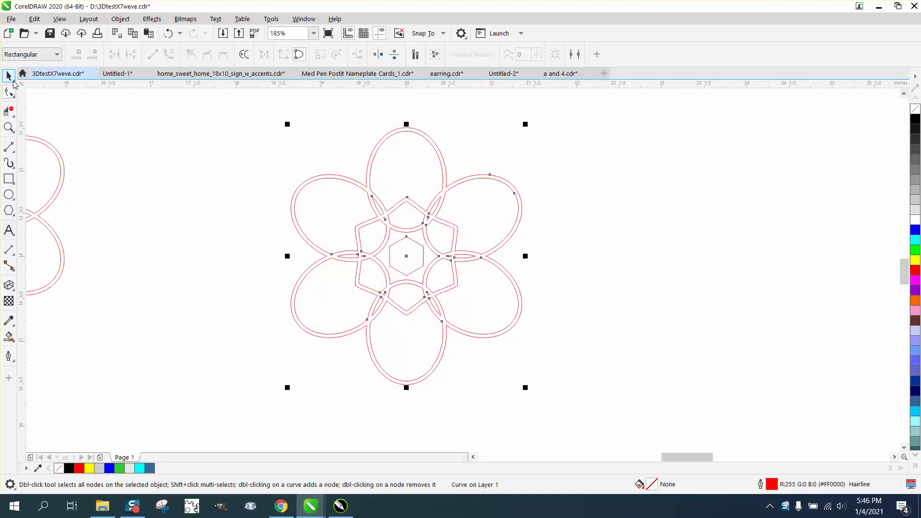
click(406, 256)
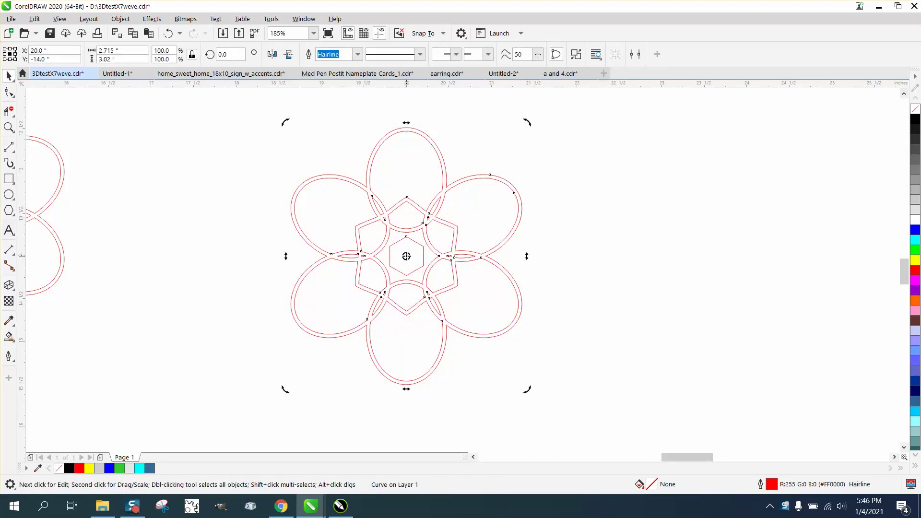
key(ctrl+d)
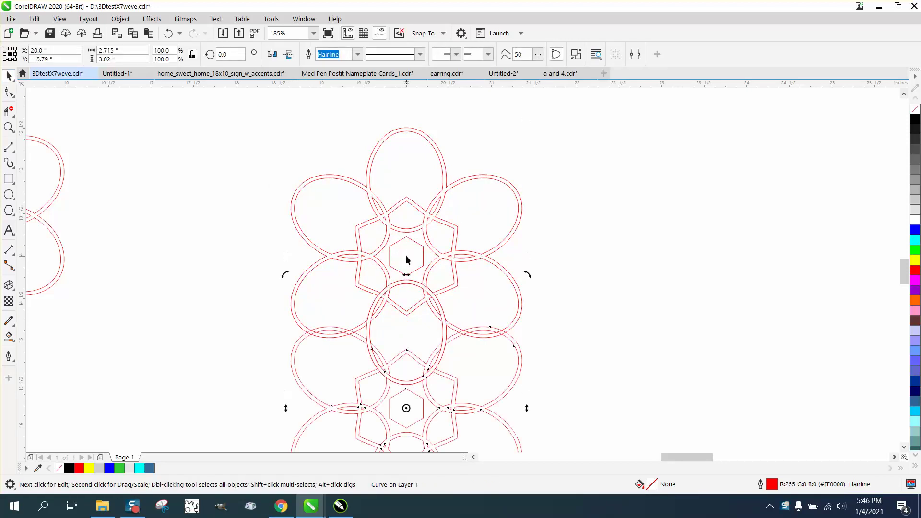
Step: Try to weld the two overlapping flowers into one curve
scroll(276, 225, down, 2)
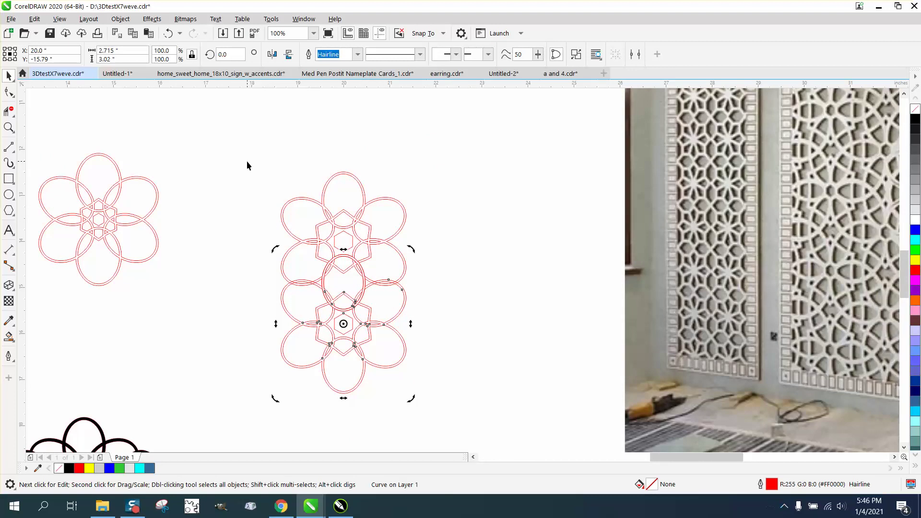
drag(246, 160, 490, 408)
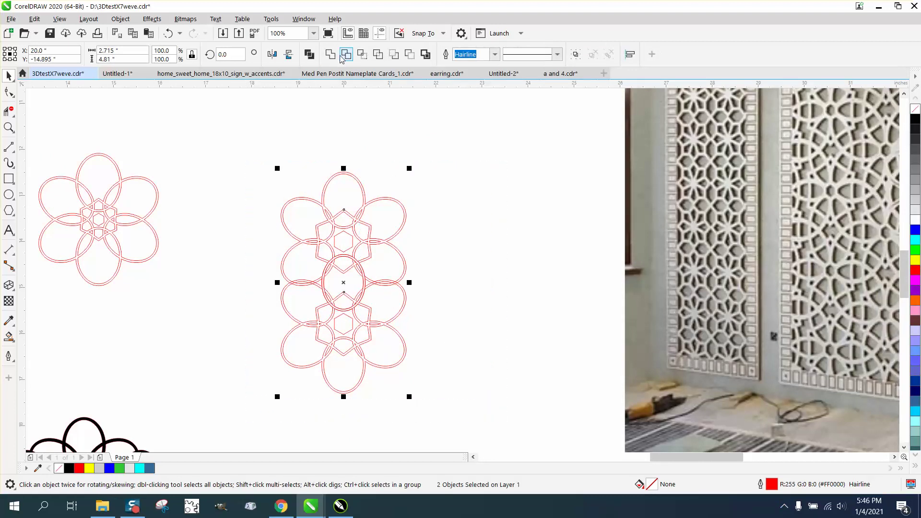
key(ctrl+l)
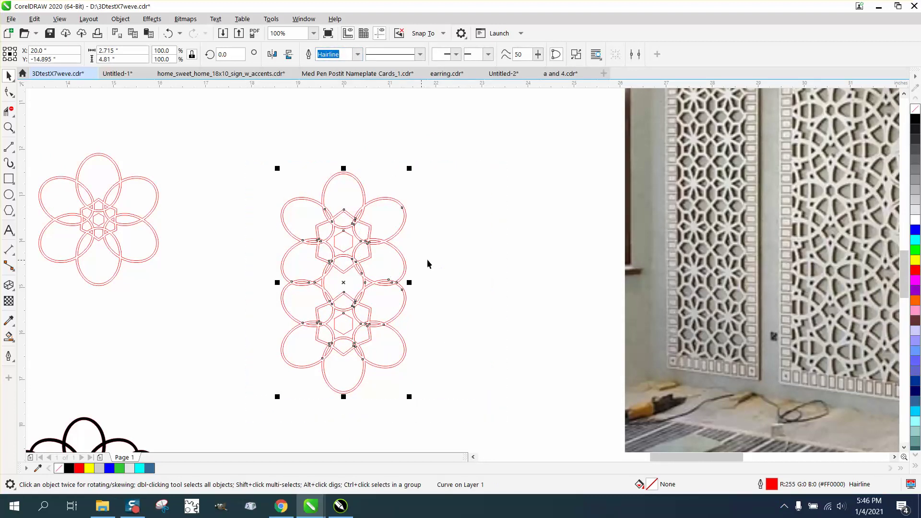
click(422, 266)
click(282, 221)
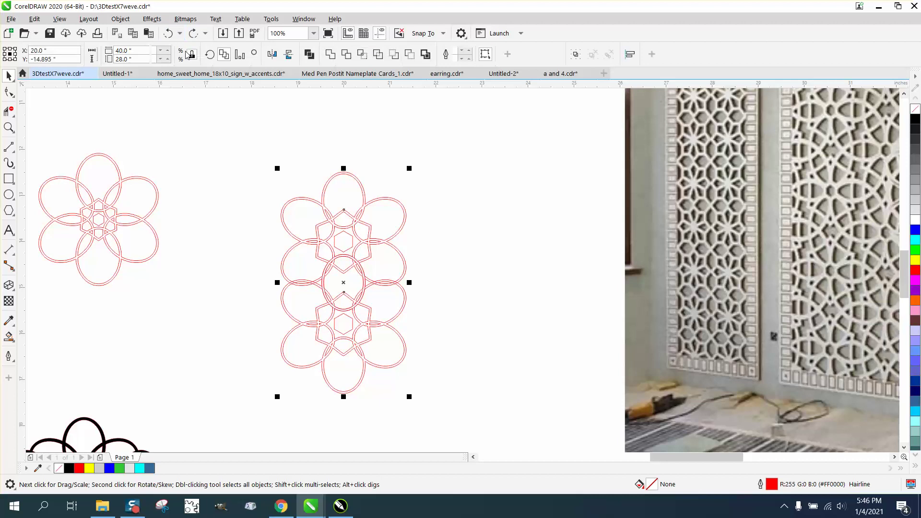
Step: Duplicate the lower flower twice more downward at 1.79-inch spacing to form a column of four flowers
click(341, 312)
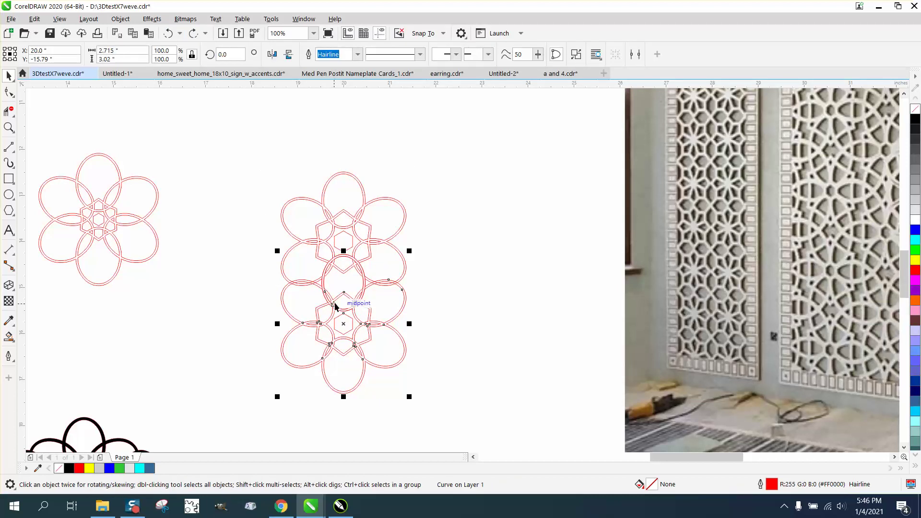
key(ctrl+d)
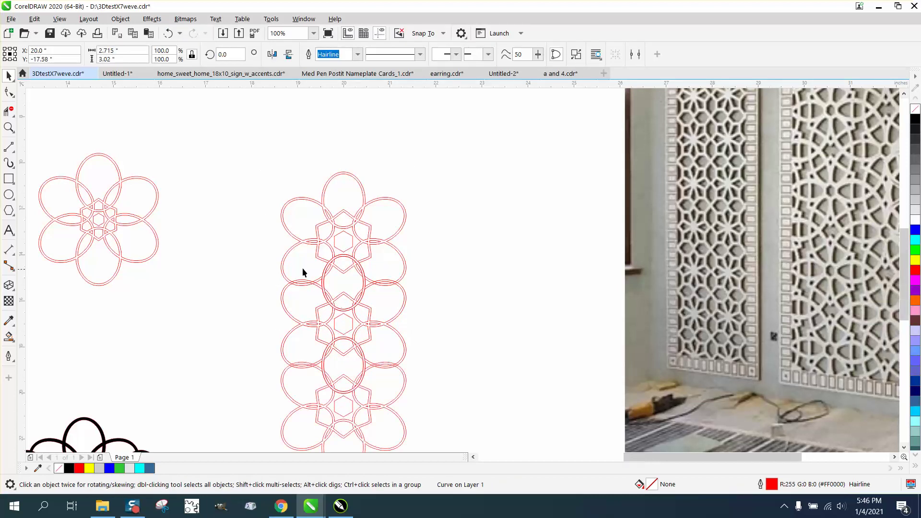
scroll(303, 272, down, 2)
key(ctrl+d)
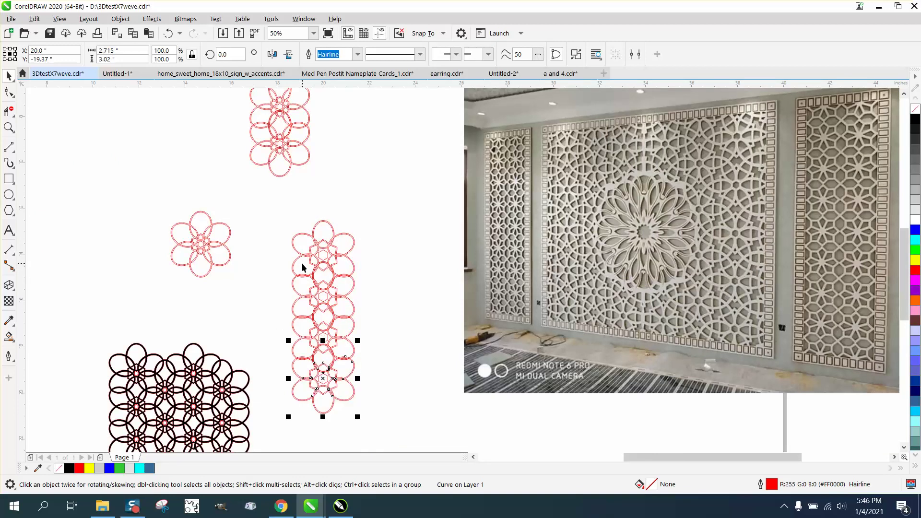
Step: Weld the four stacked flowers into a single column curve
drag(264, 213, 418, 434)
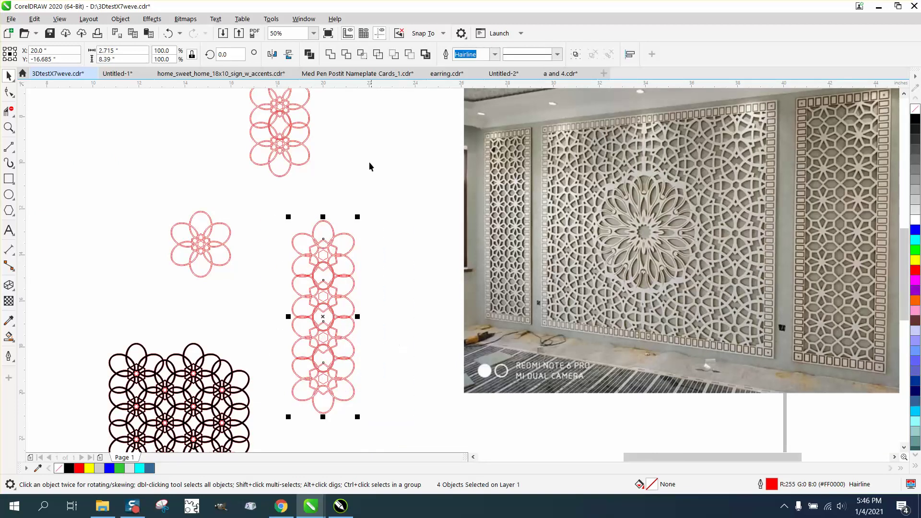
click(427, 248)
click(9, 127)
drag(286, 235, 411, 424)
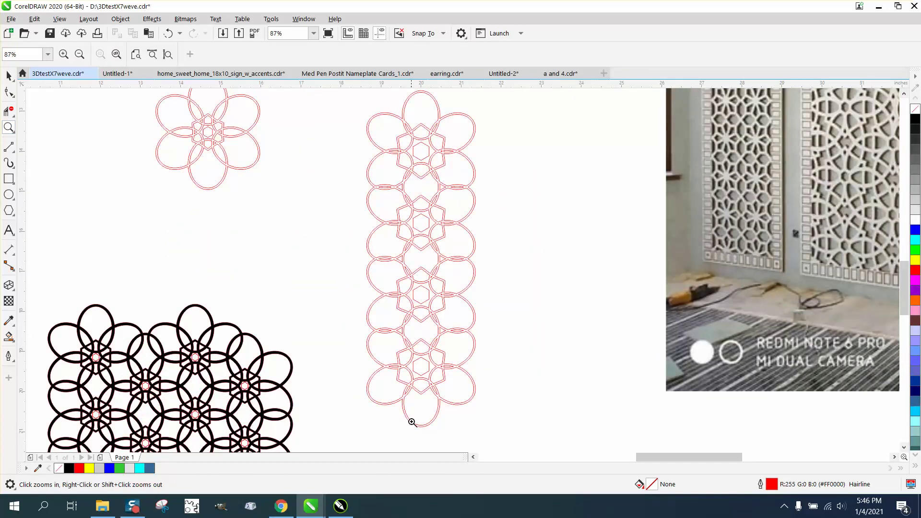
Step: Place a copy of the welded flower column about 3.76 inches to the right of the original
scroll(306, 314, down, 2)
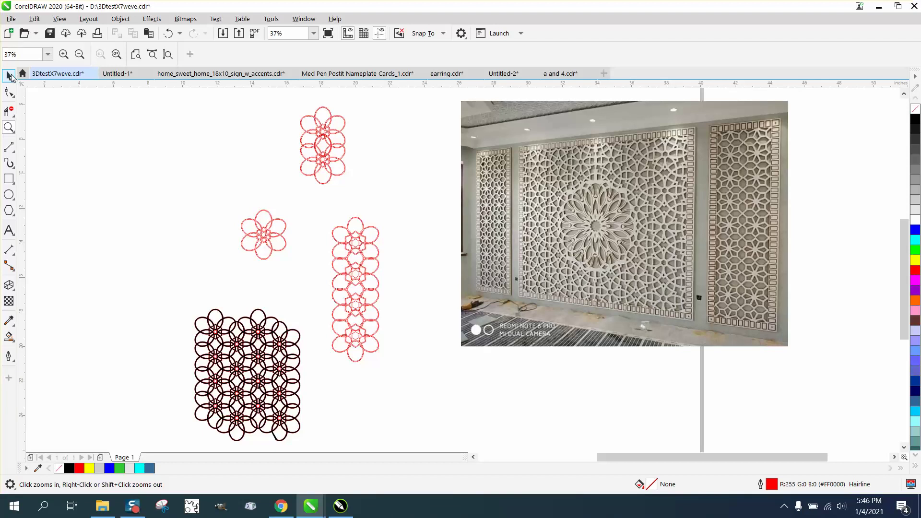
click(9, 76)
click(9, 127)
drag(308, 199, 458, 379)
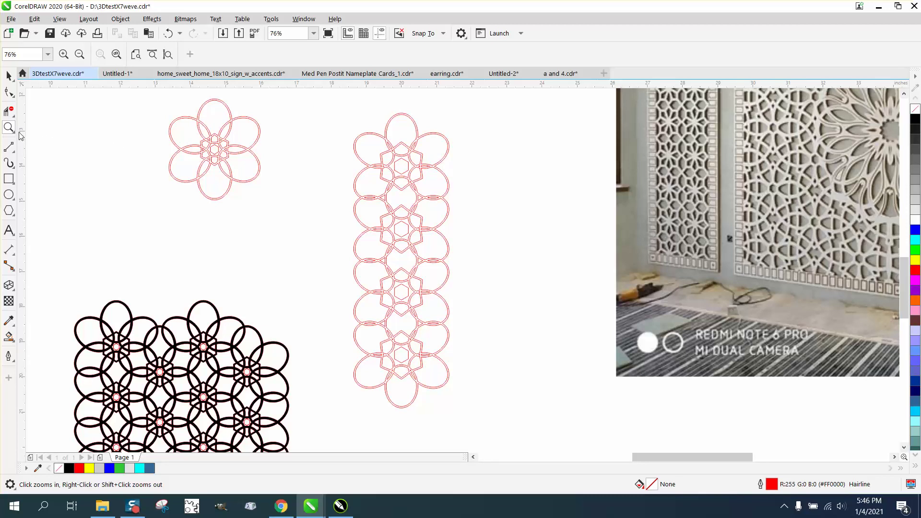
click(8, 75)
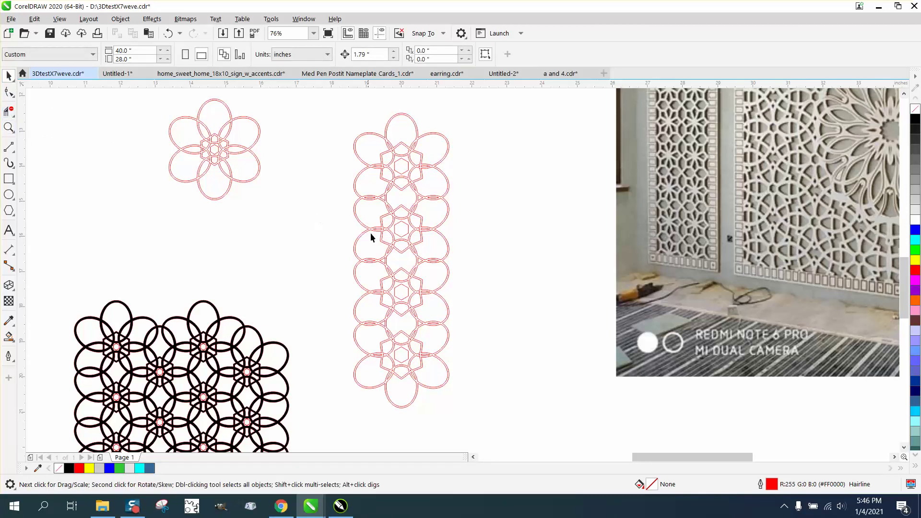
click(407, 232)
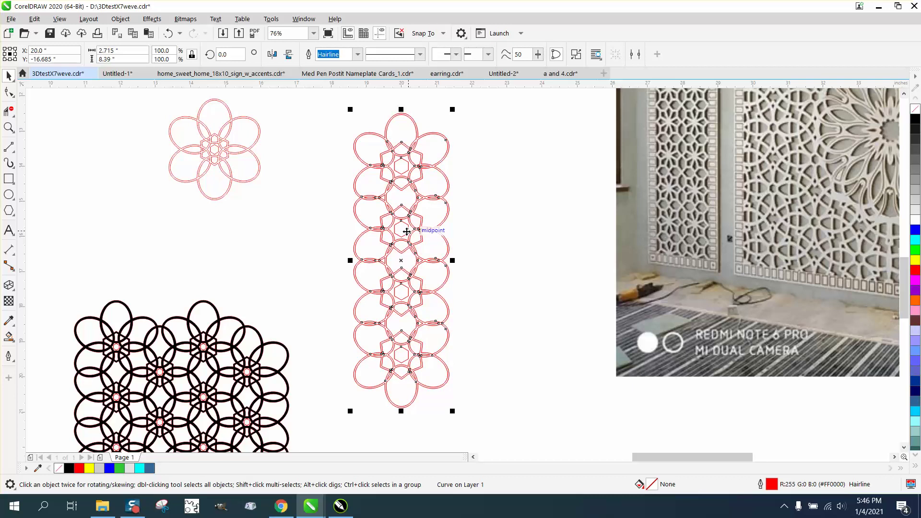
drag(400, 259, 533, 252)
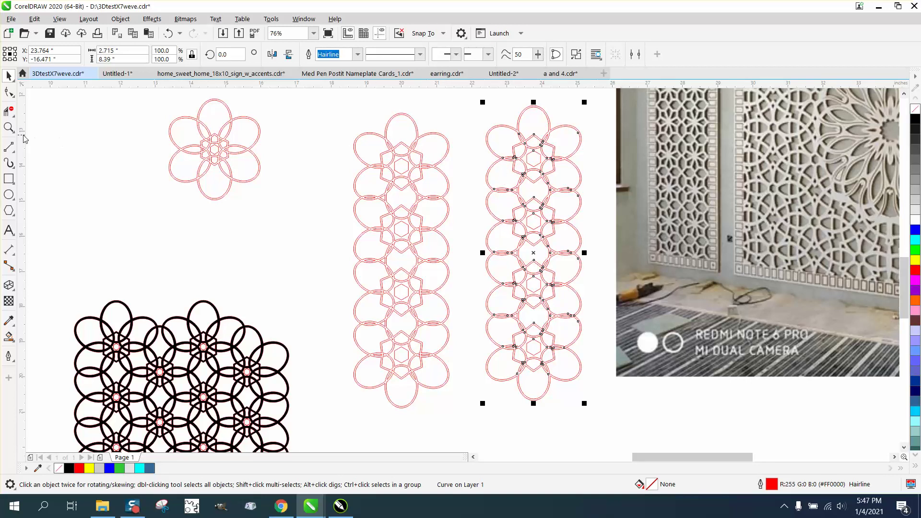
Step: Move the copied column by its petal-crossing node and snap it onto the petal-crossing node at the original column's right side
click(9, 127)
drag(392, 135, 579, 189)
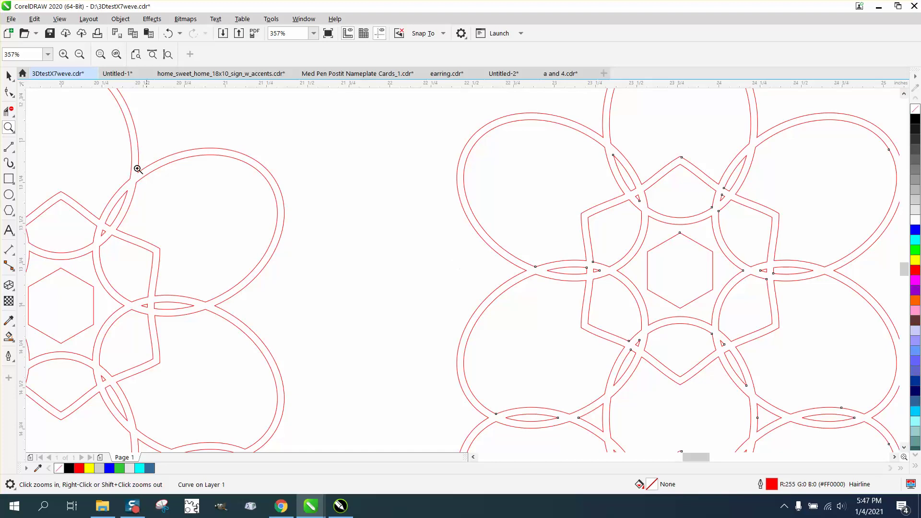
click(9, 75)
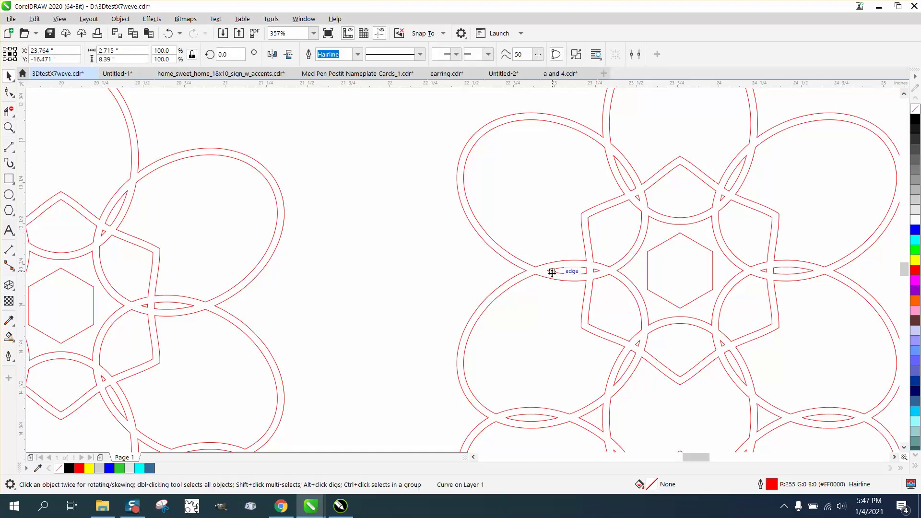
click(547, 267)
click(419, 267)
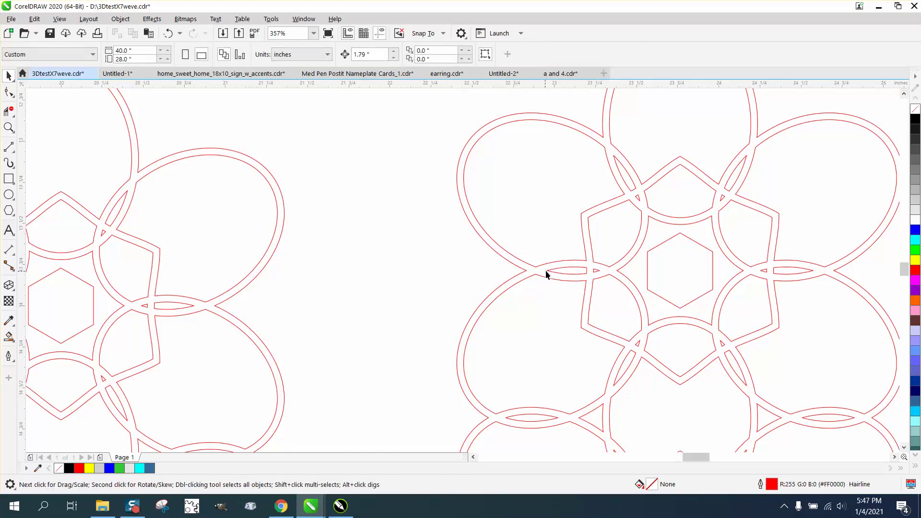
click(548, 271)
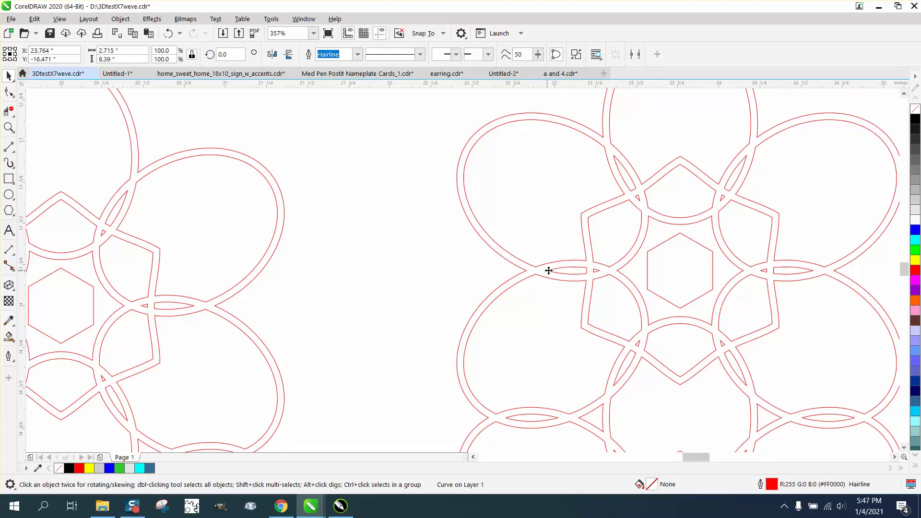
drag(548, 270, 395, 158)
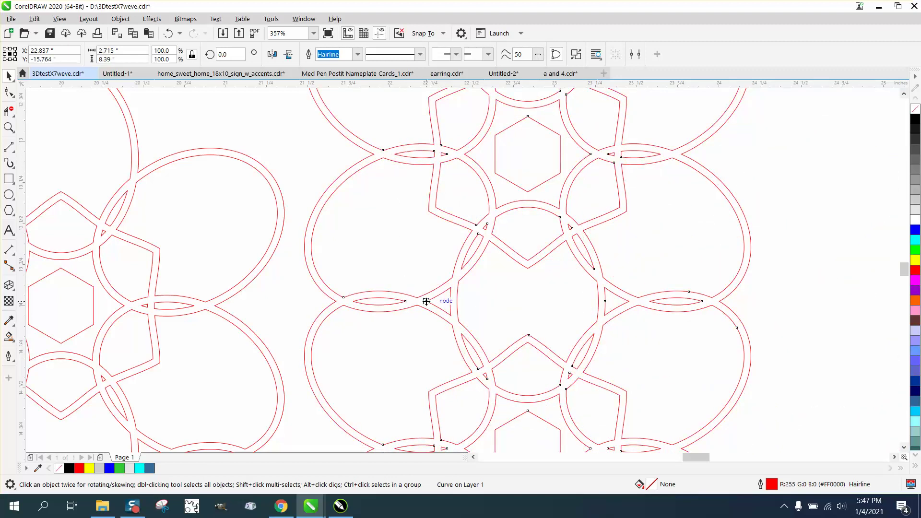
drag(426, 301, 216, 305)
Step: Weld the two interlocking flower columns into one curve
scroll(288, 273, down, 4)
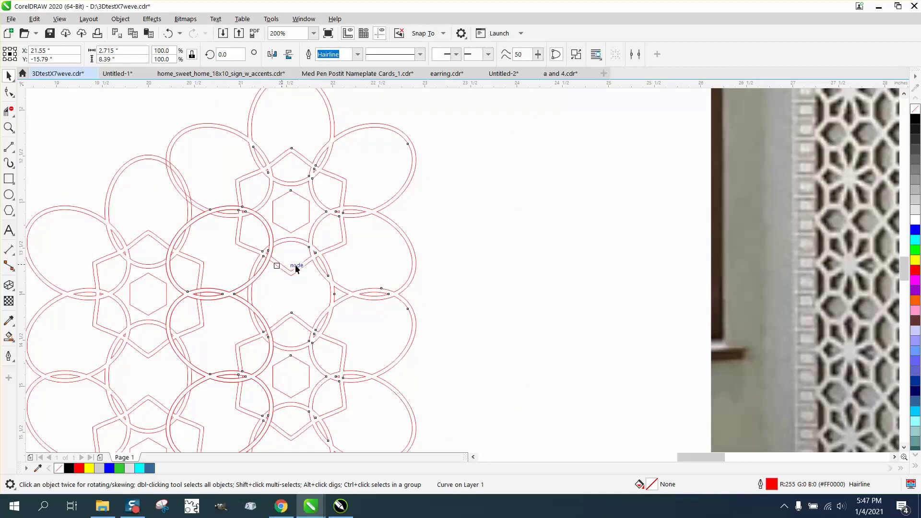
scroll(418, 262, down, 2)
drag(288, 208, 460, 434)
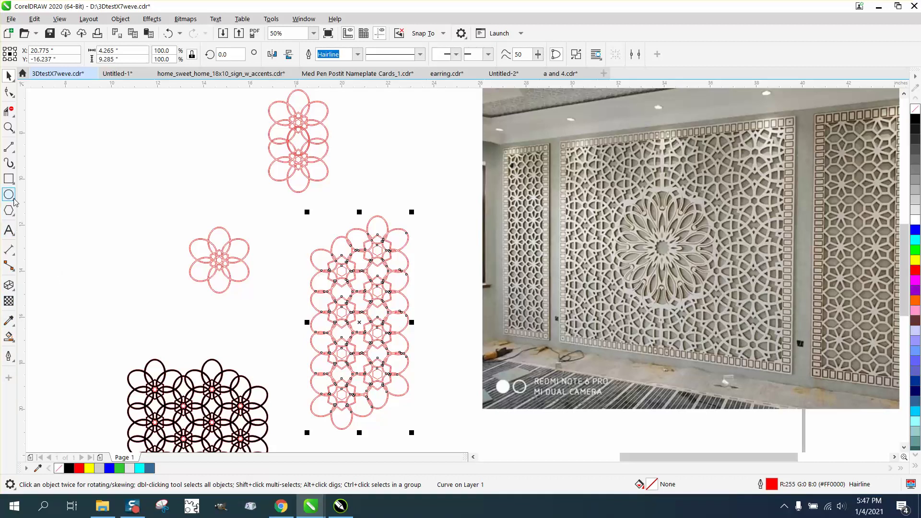
Step: Apply a black Smart Fill with no outline to the bands of the welded two-column lattice
click(9, 127)
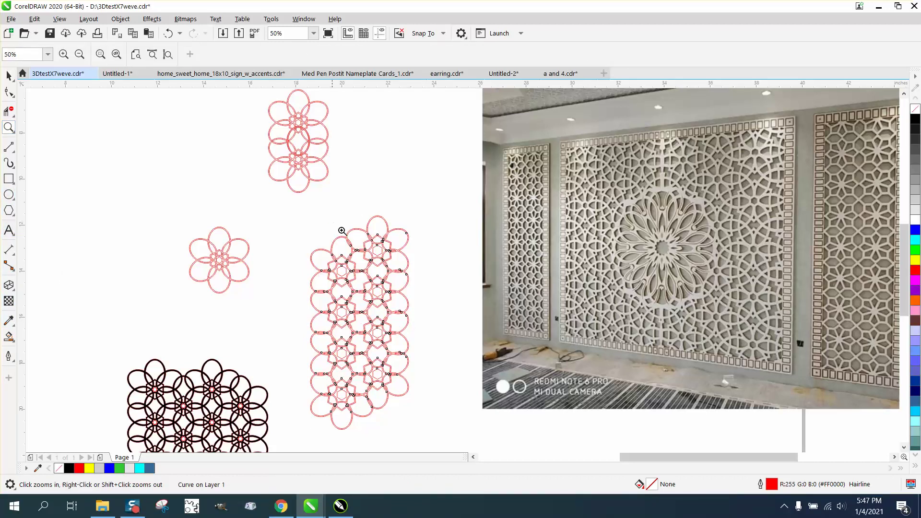
drag(342, 232, 448, 281)
right_click(365, 264)
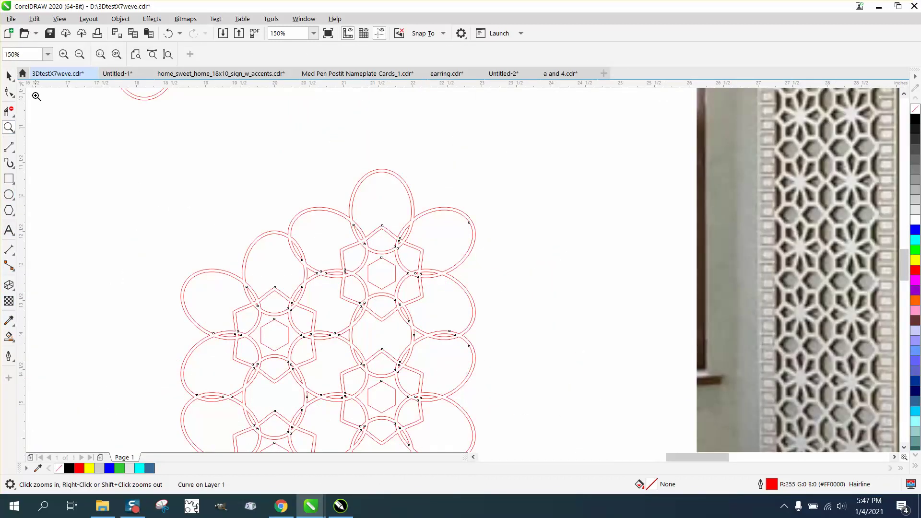
click(8, 339)
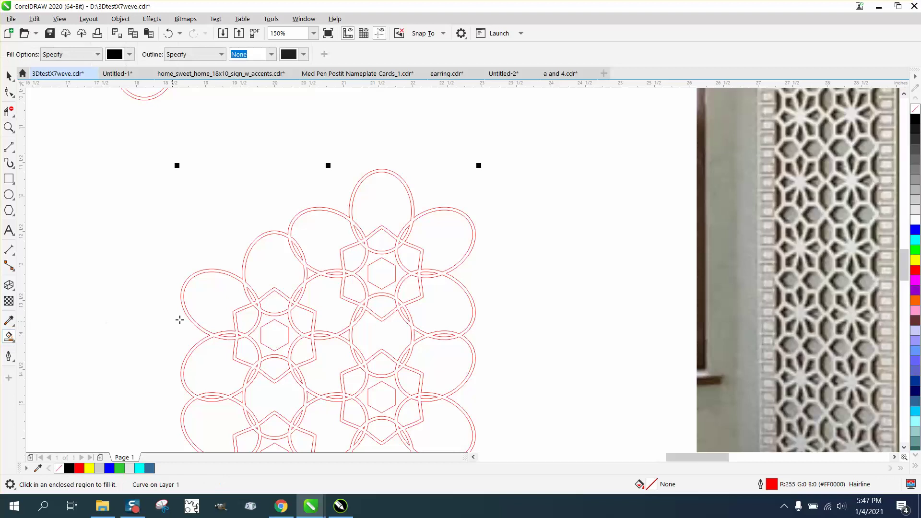
click(243, 281)
scroll(240, 276, down, 2)
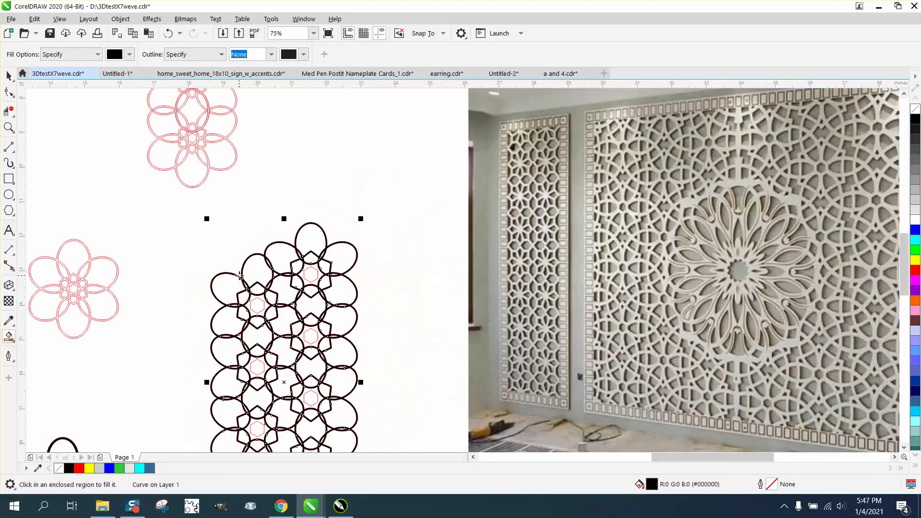
Step: Undo the black Smart Fill on the welded two-column lattice and deselect the lattice
scroll(256, 281, down, 2)
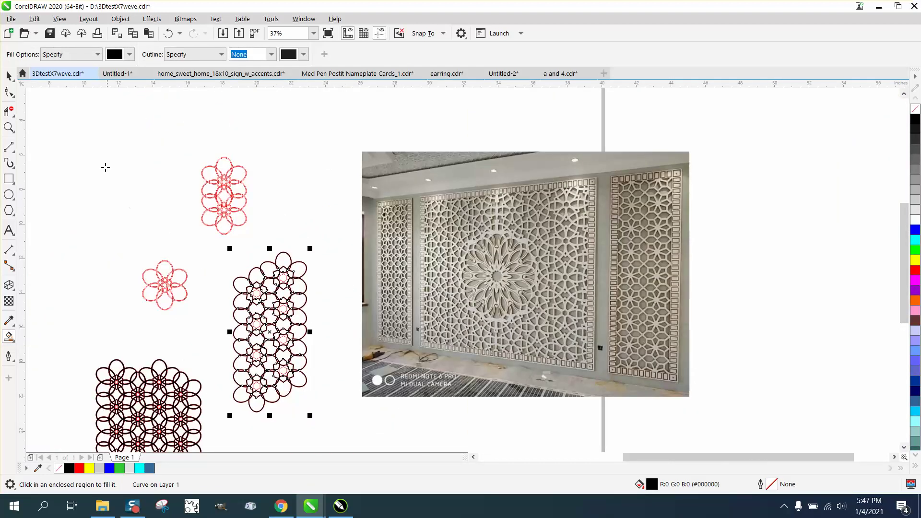
click(168, 33)
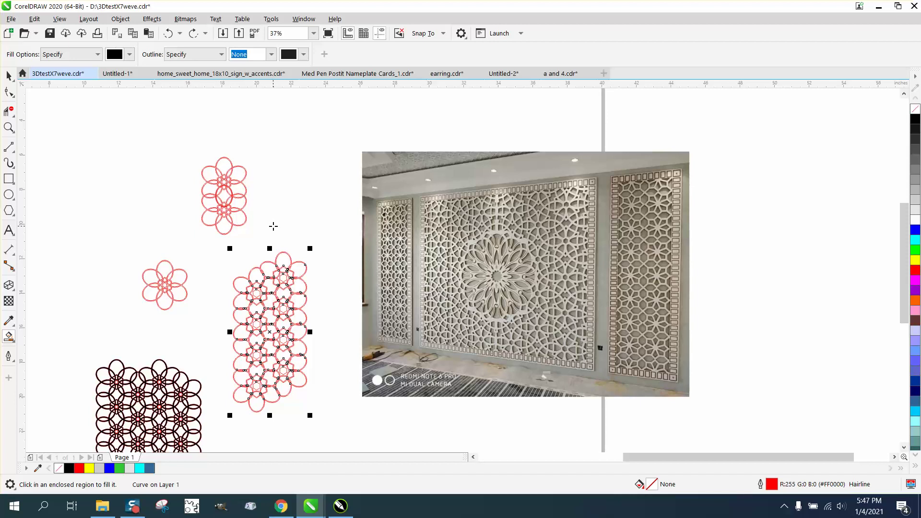
click(8, 75)
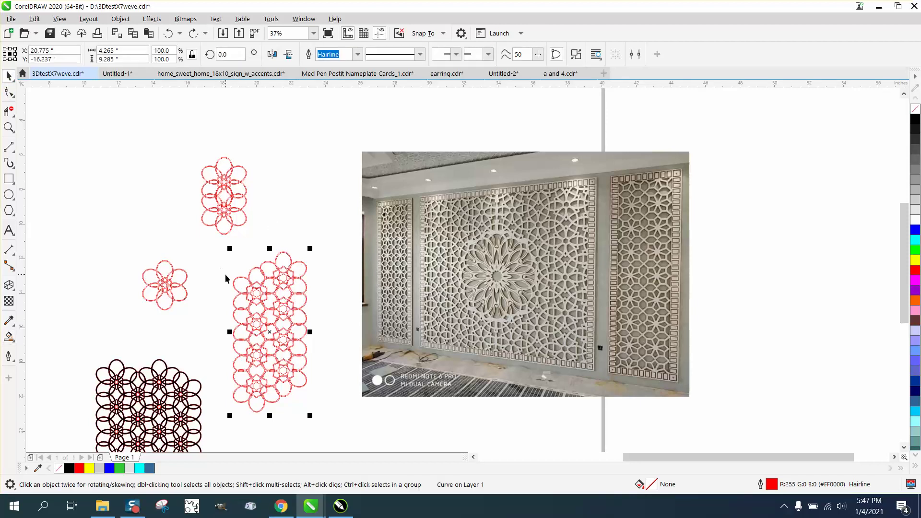
click(9, 127)
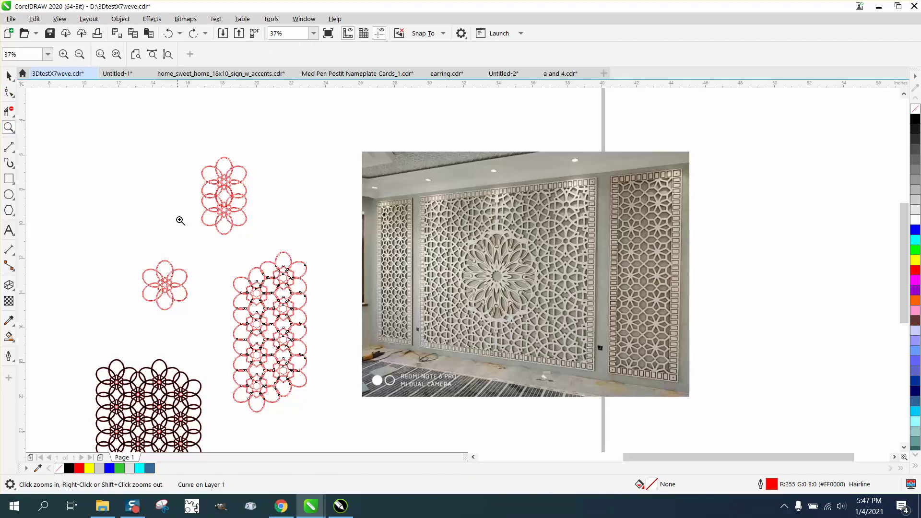
drag(188, 241, 409, 434)
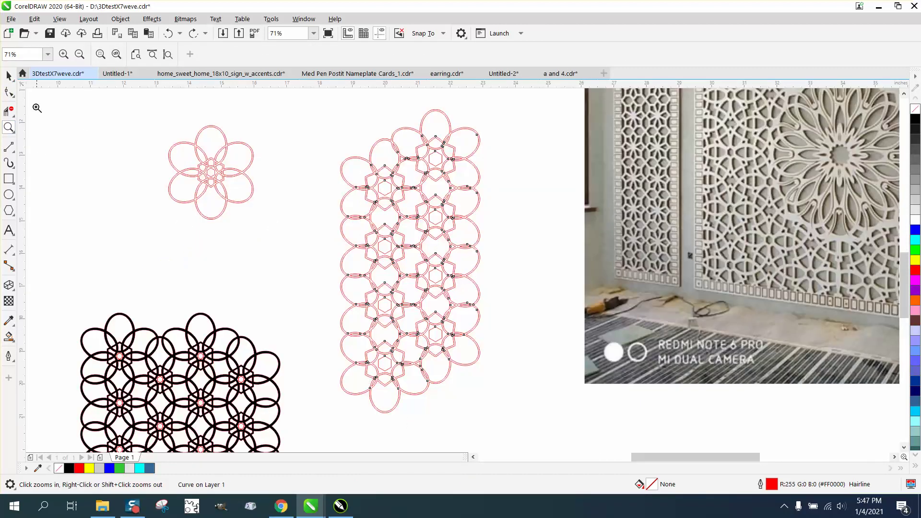
click(9, 75)
click(293, 161)
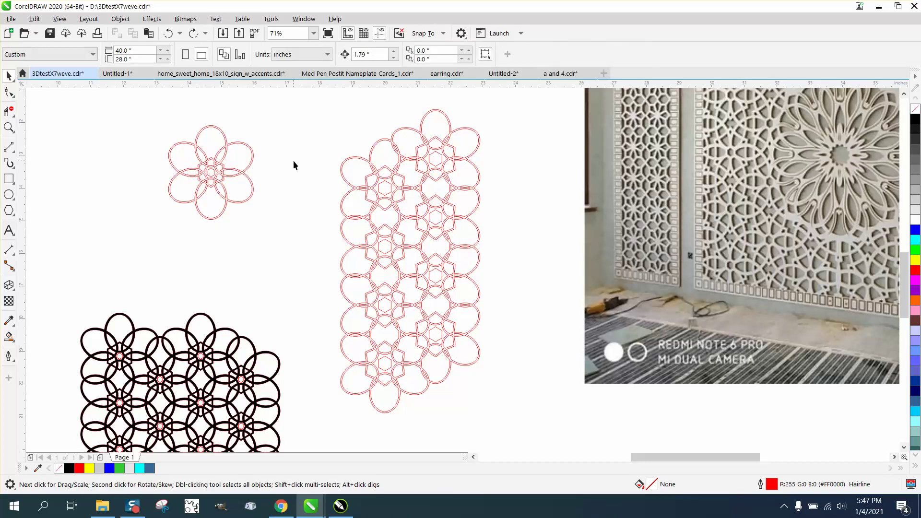
Step: Shift the reference photo to the right to clear space and place a lattice copy about 6.5 inches right of the original
click(464, 160)
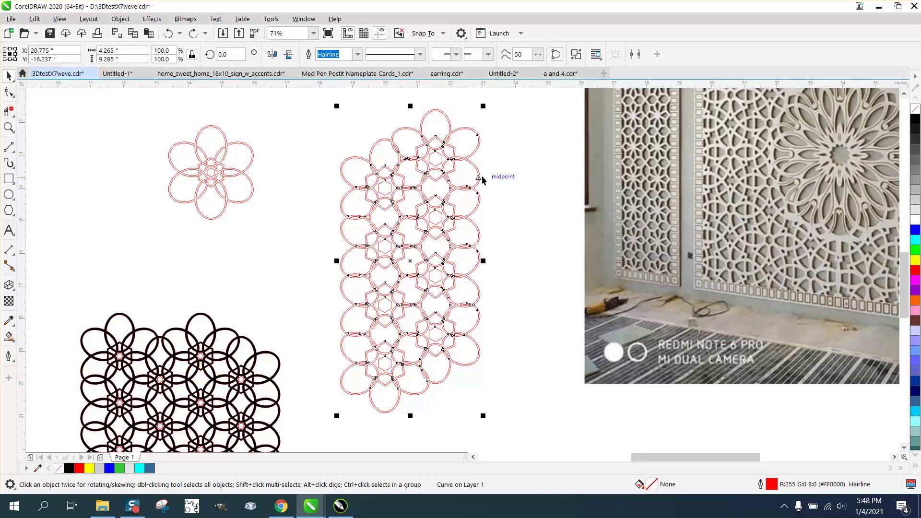
drag(594, 192, 746, 199)
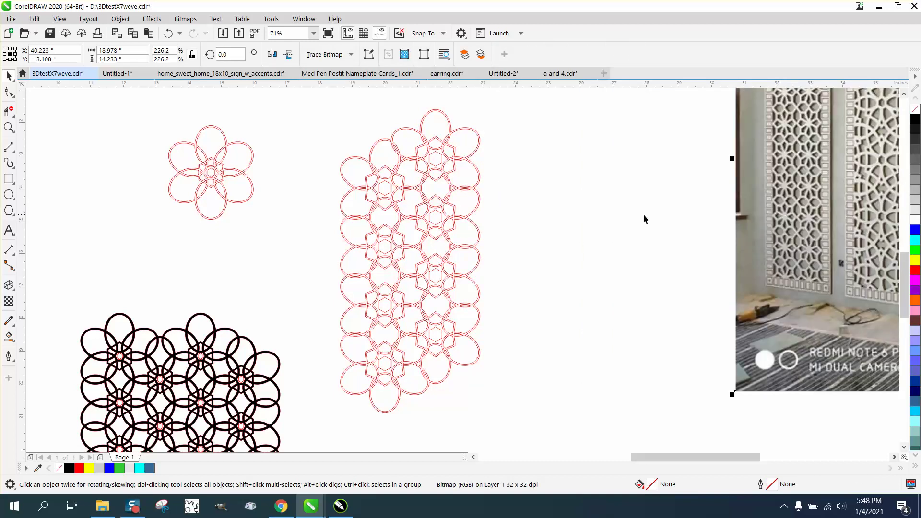
drag(311, 103, 463, 319)
drag(589, 413, 589, 415)
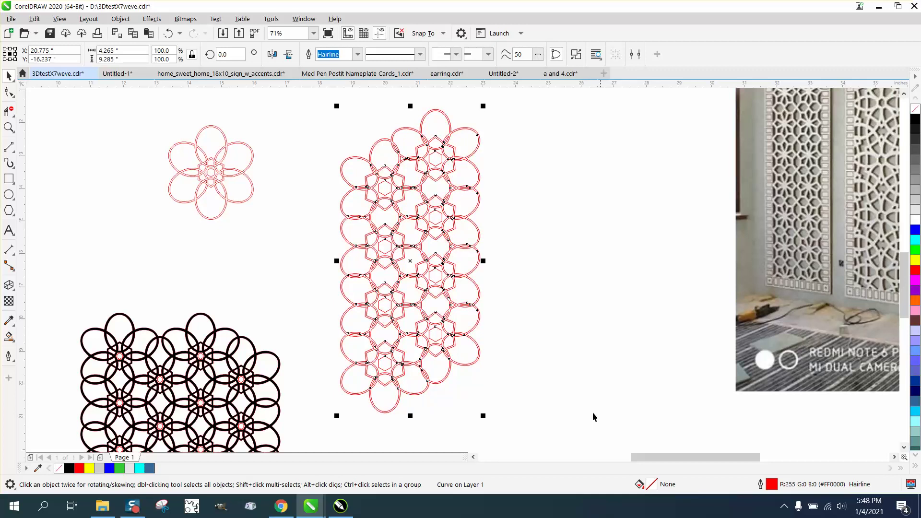
drag(426, 249, 638, 275)
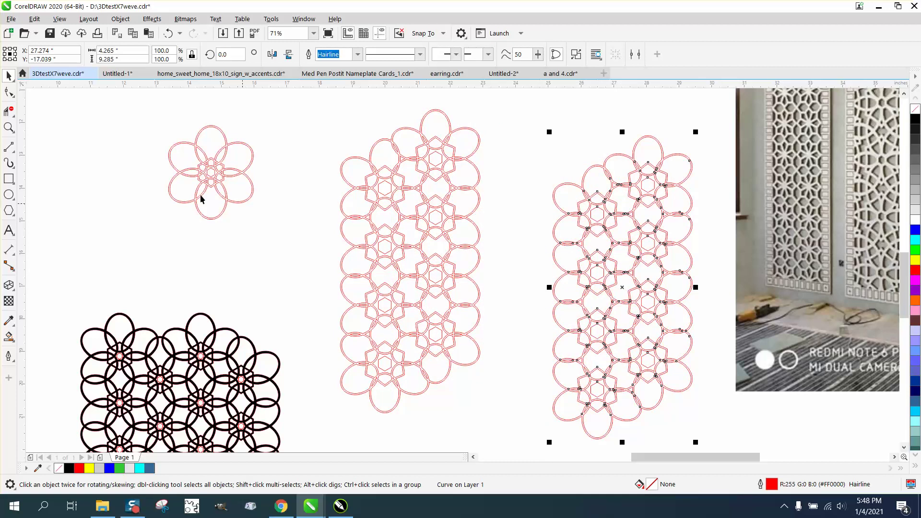
Step: Move the copied two-column lattice about 0.5 inch left and 0.6 inch up, closer to the original
click(9, 127)
drag(474, 134, 666, 271)
click(9, 76)
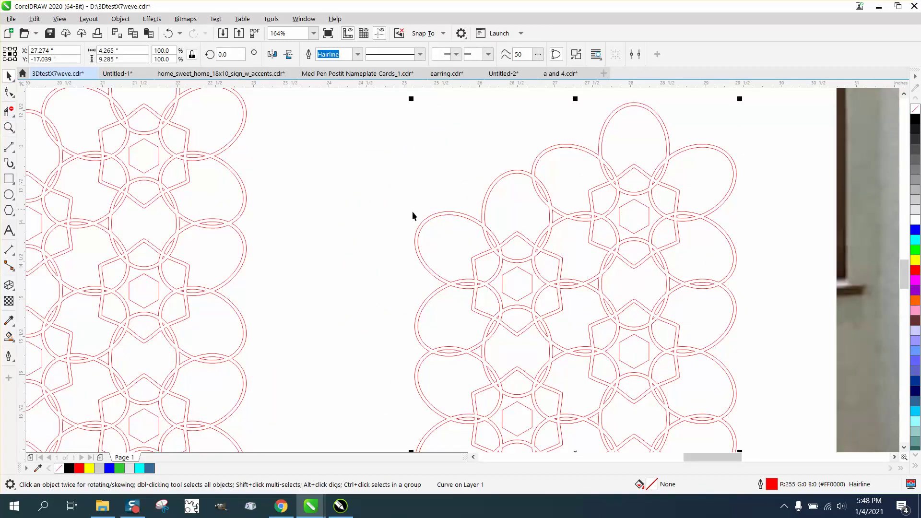
drag(518, 252, 355, 169)
scroll(354, 169, down, 4)
drag(390, 205, 448, 214)
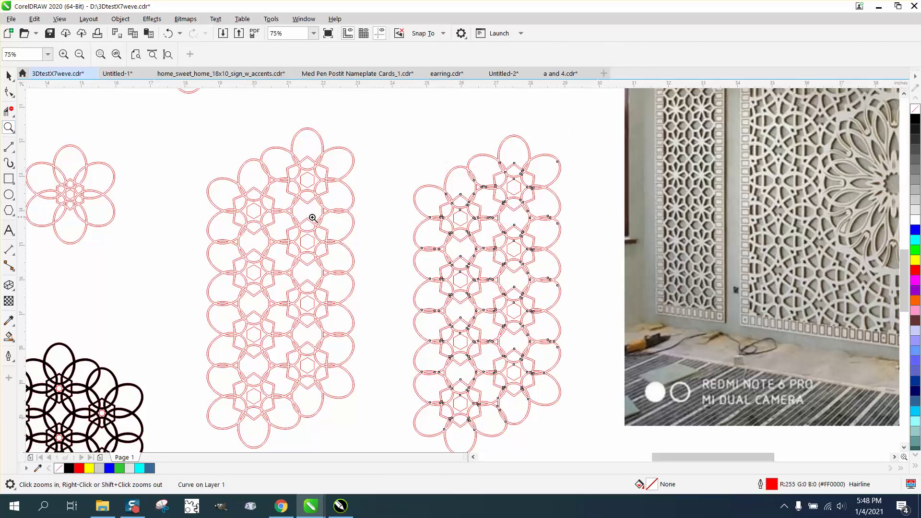
Step: Move the copied lattice by a petal-crossing node on its left side and snap it onto the matching crossing at the original's right side
click(9, 127)
drag(324, 208, 470, 242)
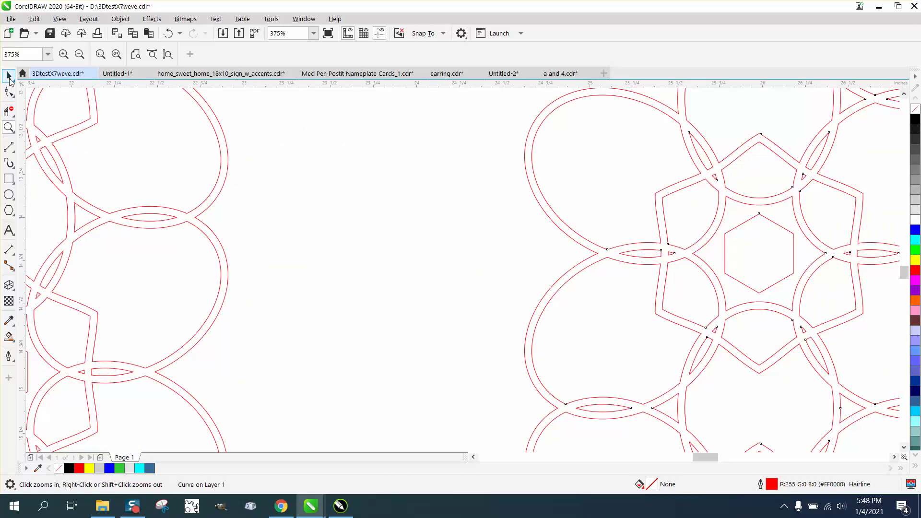
click(8, 76)
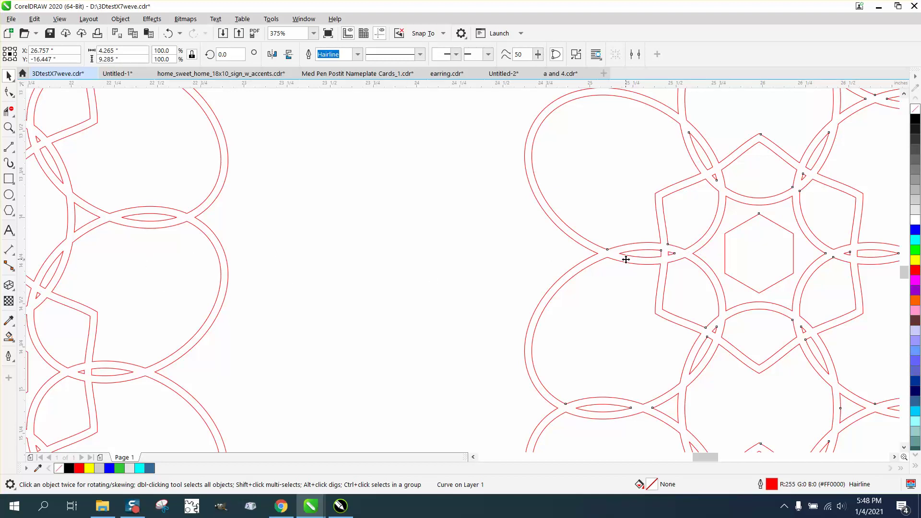
scroll(582, 313, down, 3)
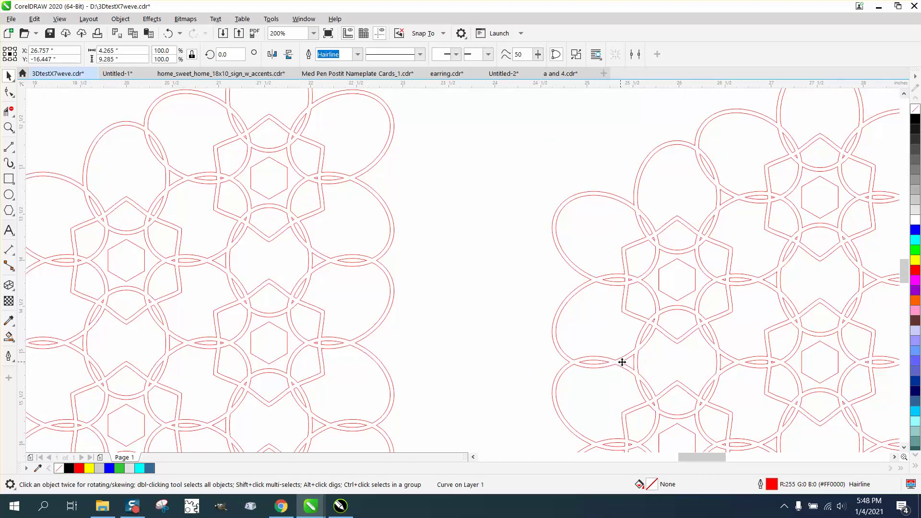
drag(621, 361, 361, 274)
drag(359, 263, 356, 341)
scroll(374, 333, down, 4)
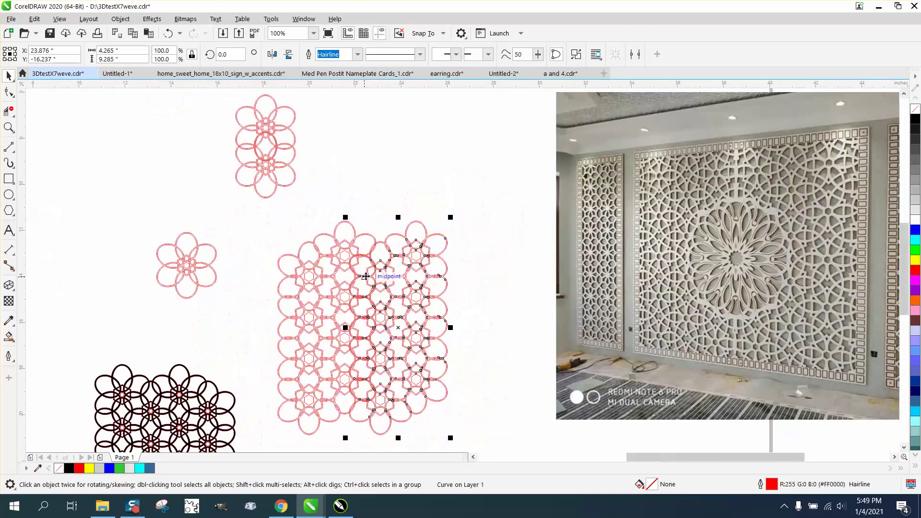
Step: Select both overlapping two-column lattices and weld them into one four-column curve
click(9, 127)
drag(337, 236, 398, 285)
scroll(391, 267, down, 5)
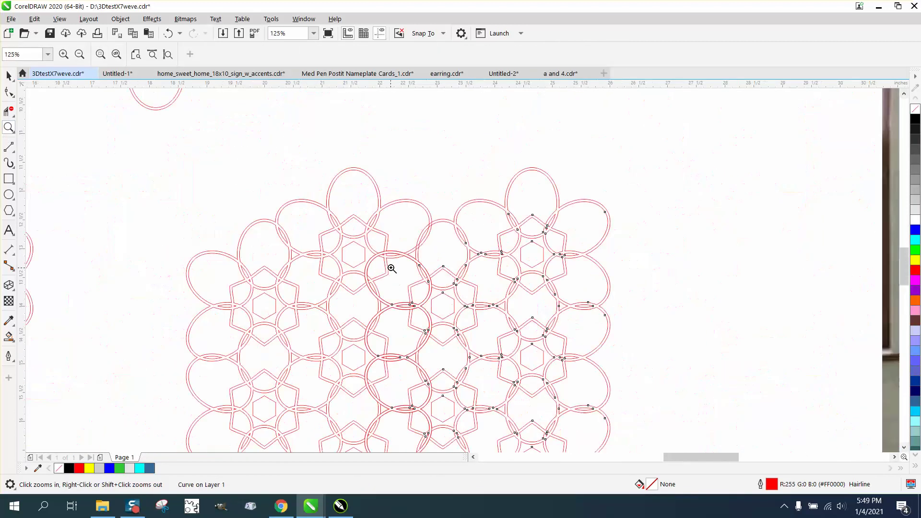
scroll(218, 205, down, 3)
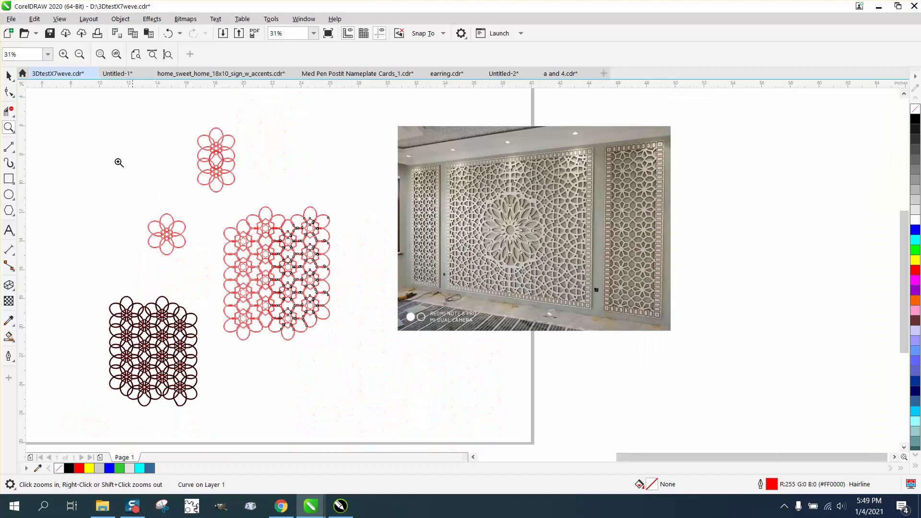
click(8, 75)
drag(204, 200, 392, 357)
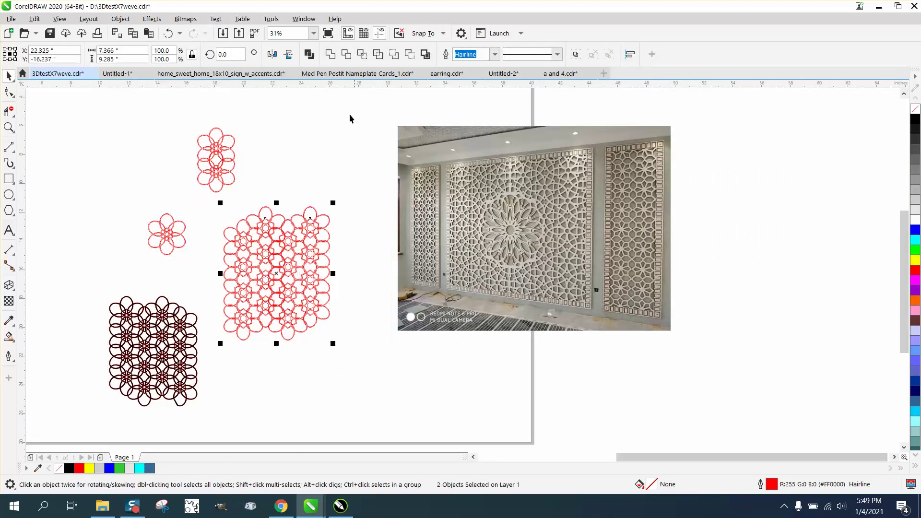
click(332, 56)
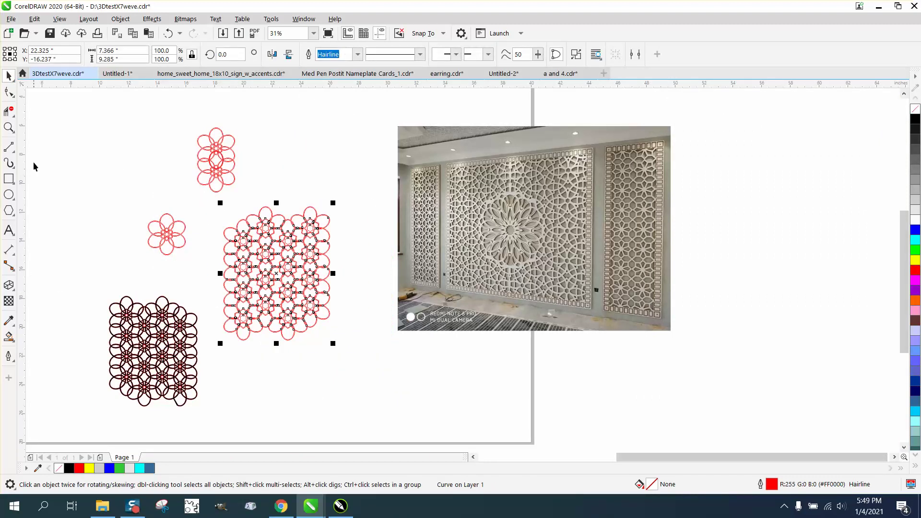
Step: Apply a black Smart Fill with no outline to the bands of the welded four-column lattice
click(8, 127)
drag(243, 197, 318, 244)
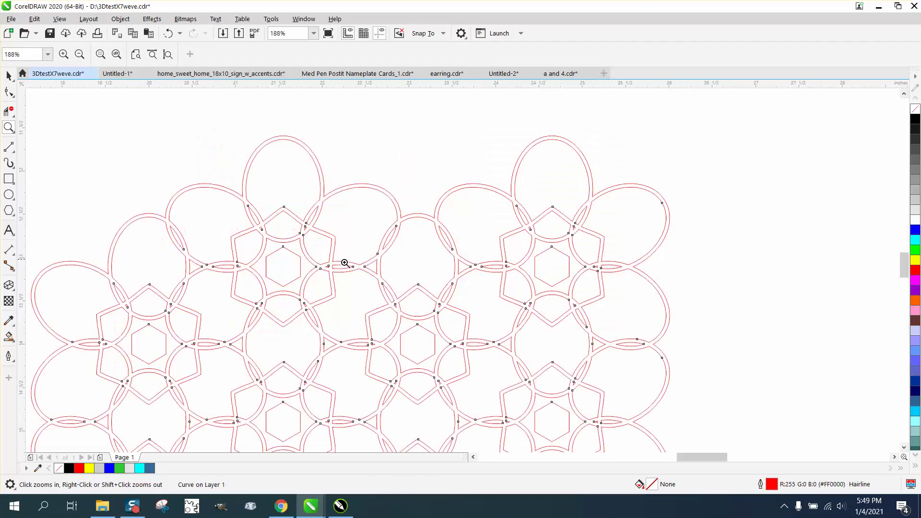
click(8, 336)
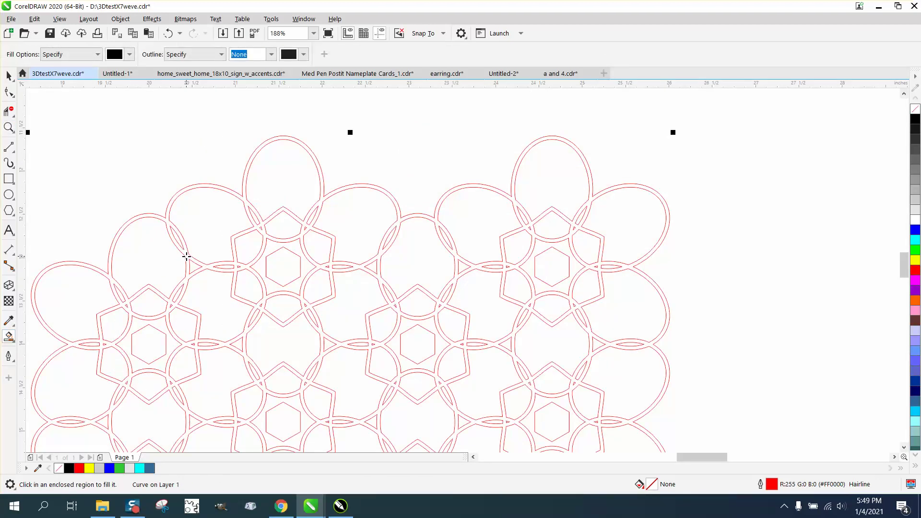
click(186, 256)
scroll(186, 254, down, 2)
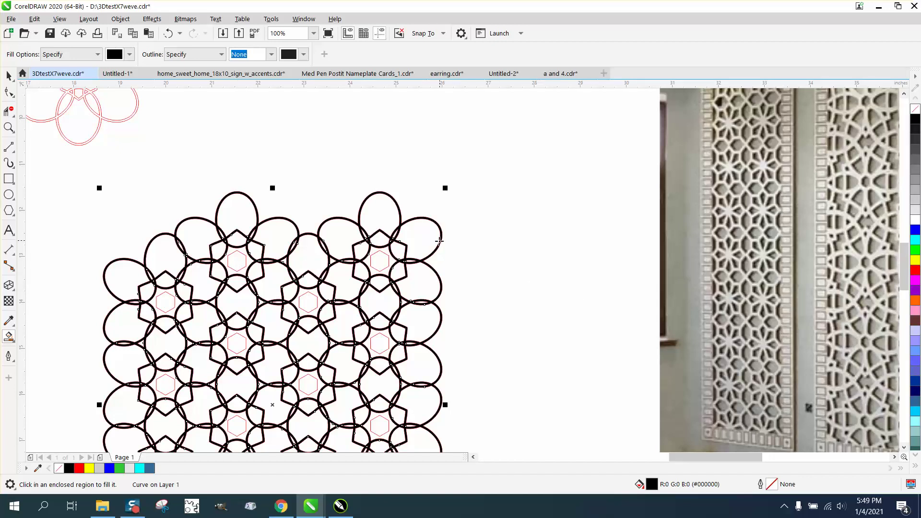
Step: Remove the black fill from the Smart Fill shape covering the four-column lattice
click(915, 109)
scroll(386, 211, down, 2)
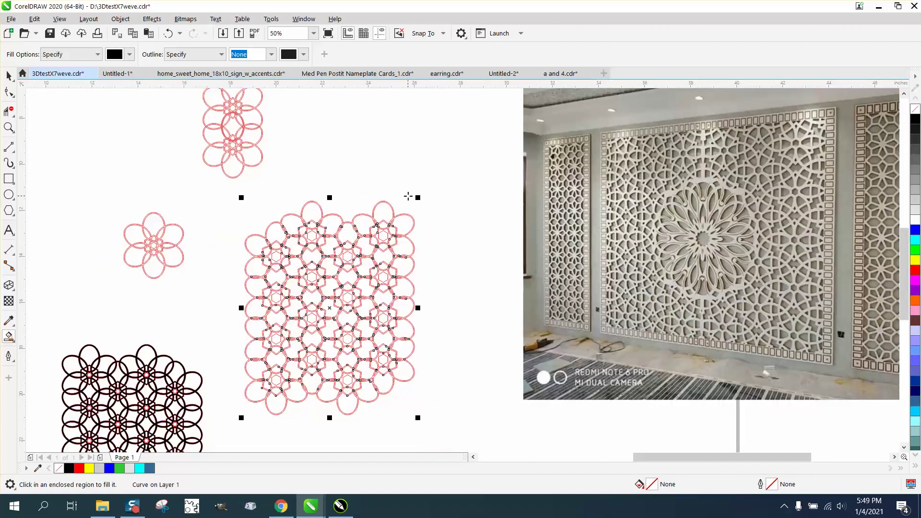
click(8, 76)
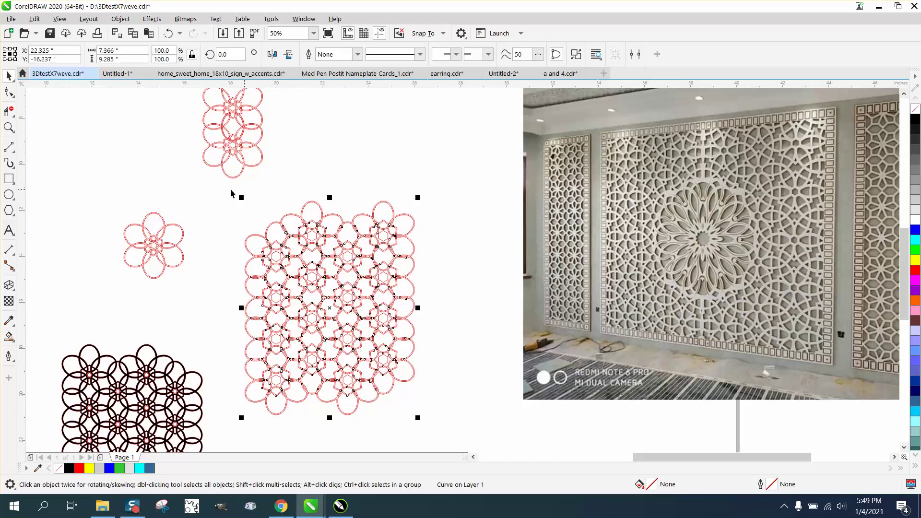
click(9, 127)
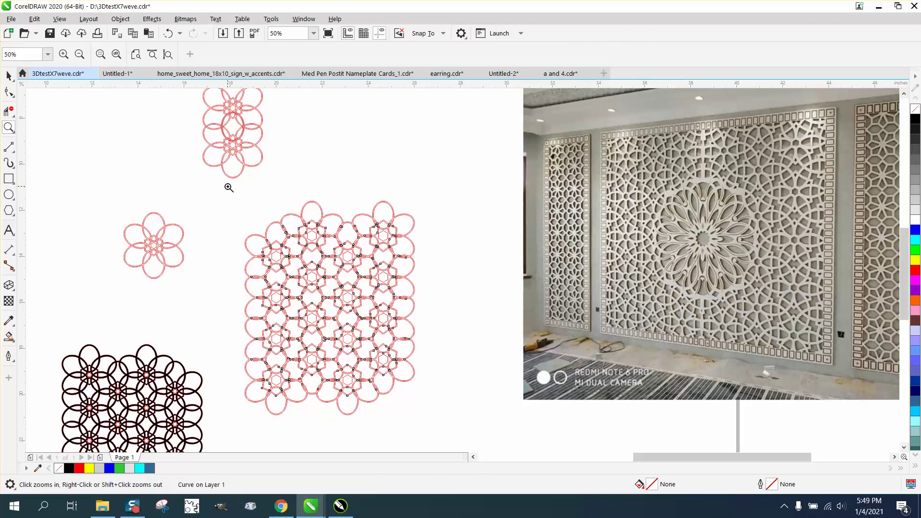
drag(218, 186, 499, 433)
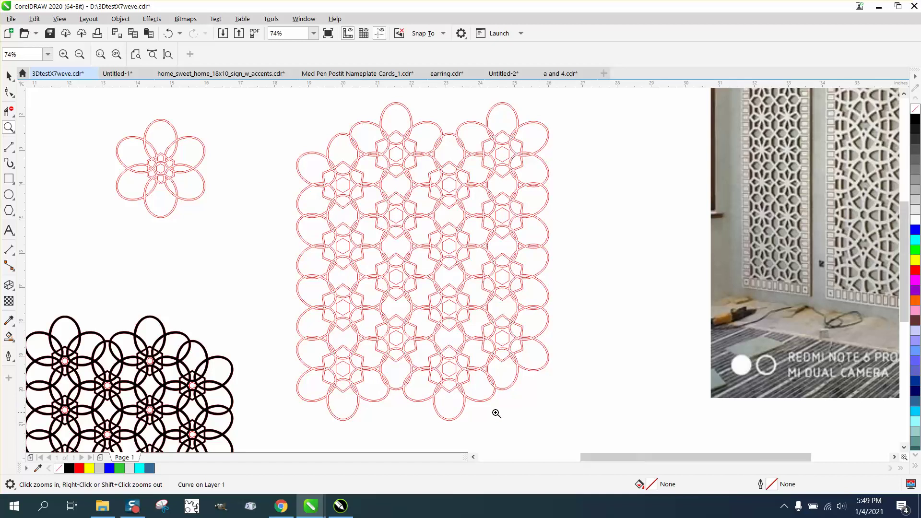
right_click(495, 414)
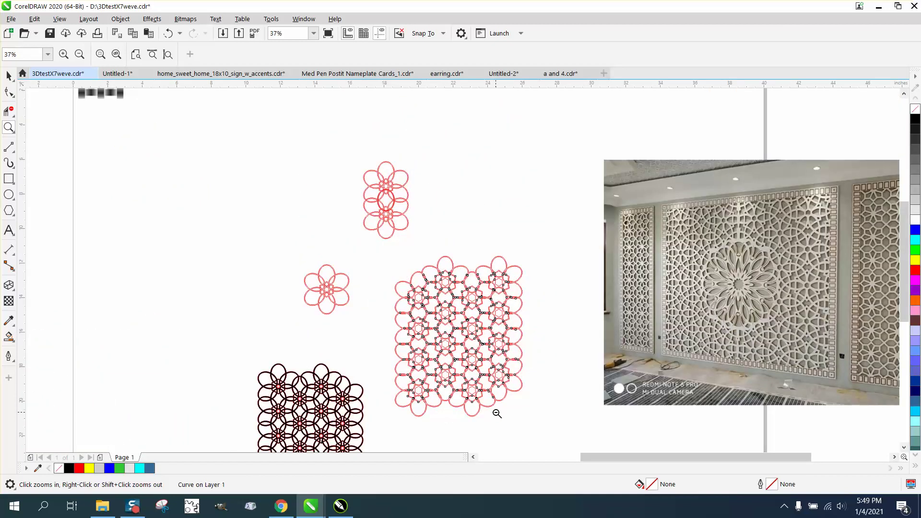